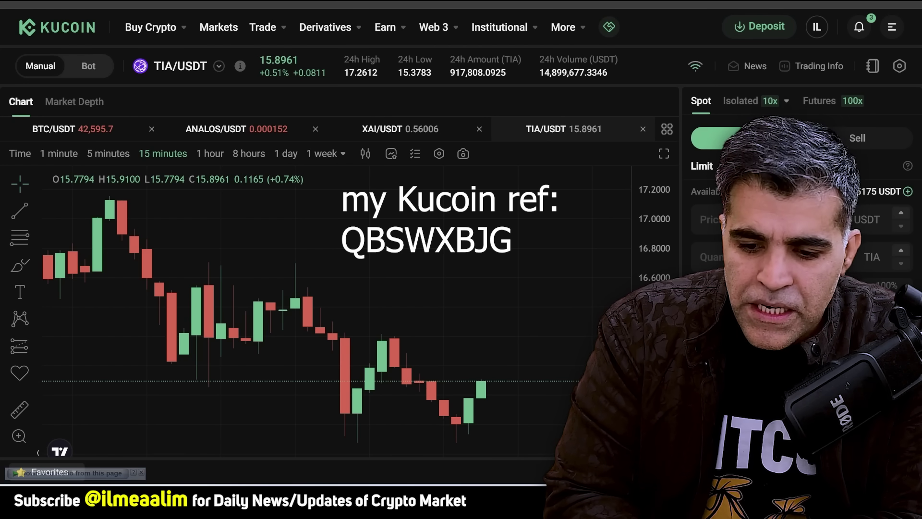
# Step: Place a spot market order to buy TIA for 110 USDT and dismiss the order notification
pyautogui.moveTo(272, 27)
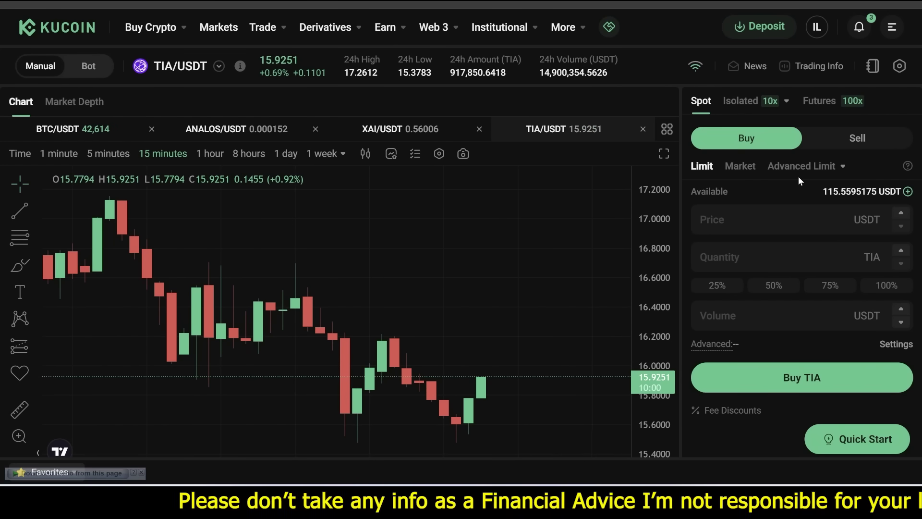
pyautogui.click(739, 166)
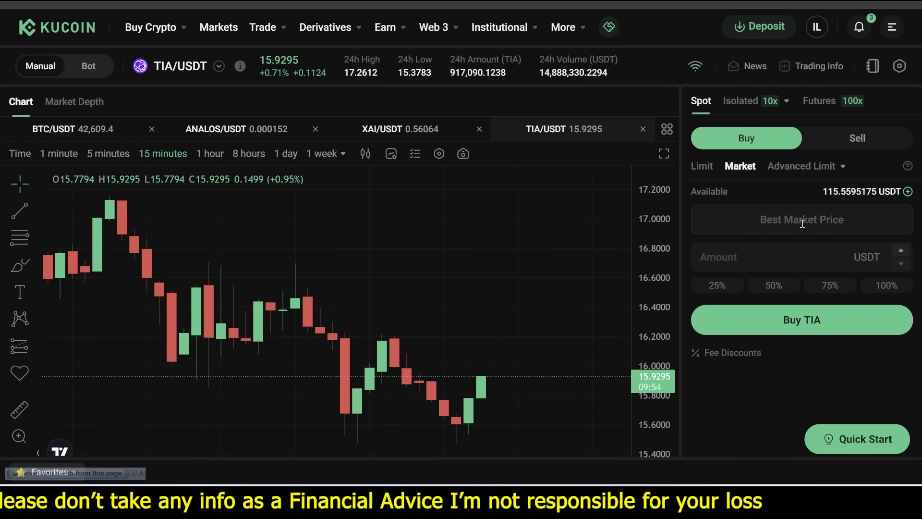
pyautogui.click(762, 258)
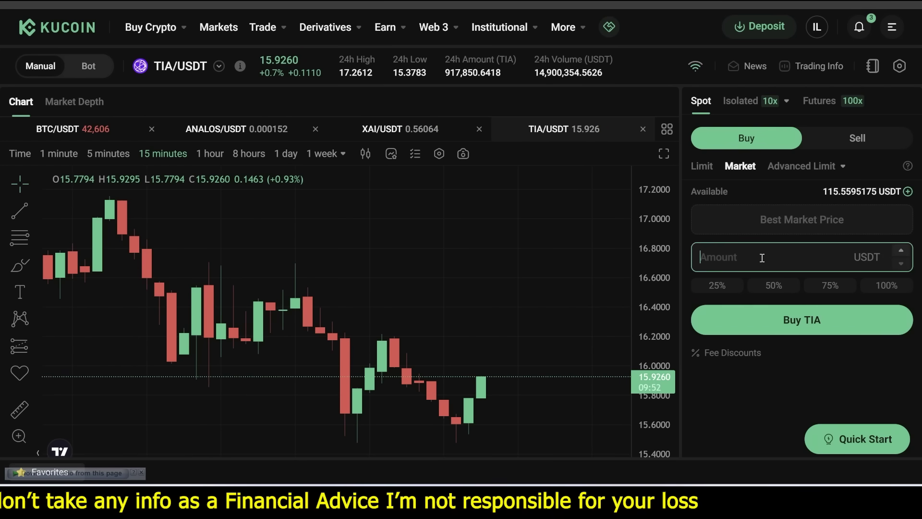
pyautogui.write('110')
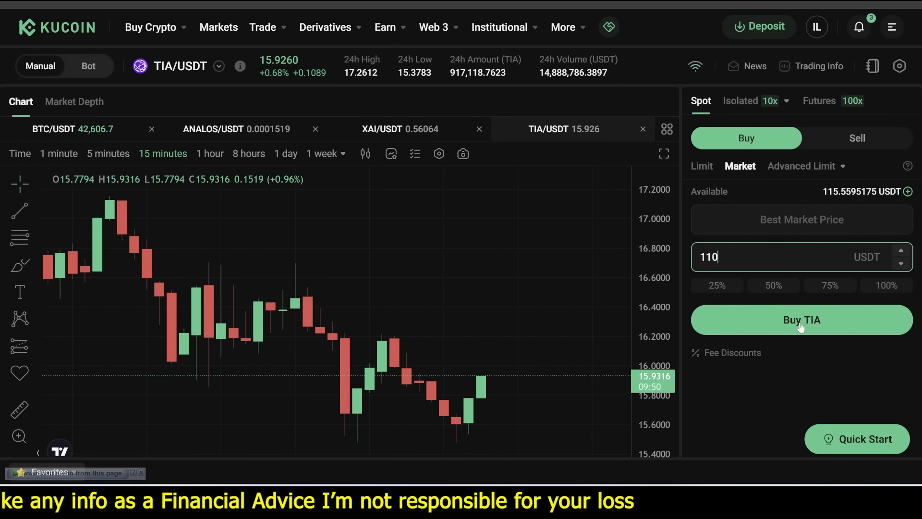
pyautogui.click(800, 326)
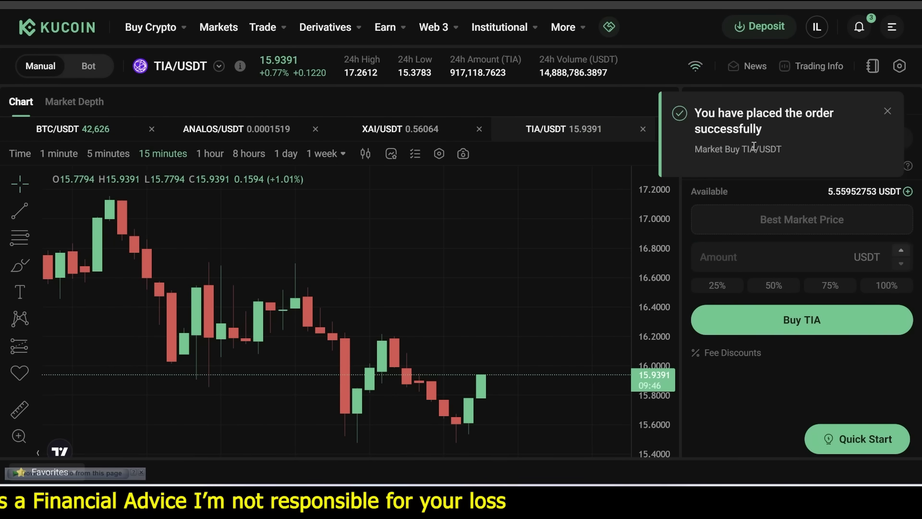
pyautogui.click(887, 112)
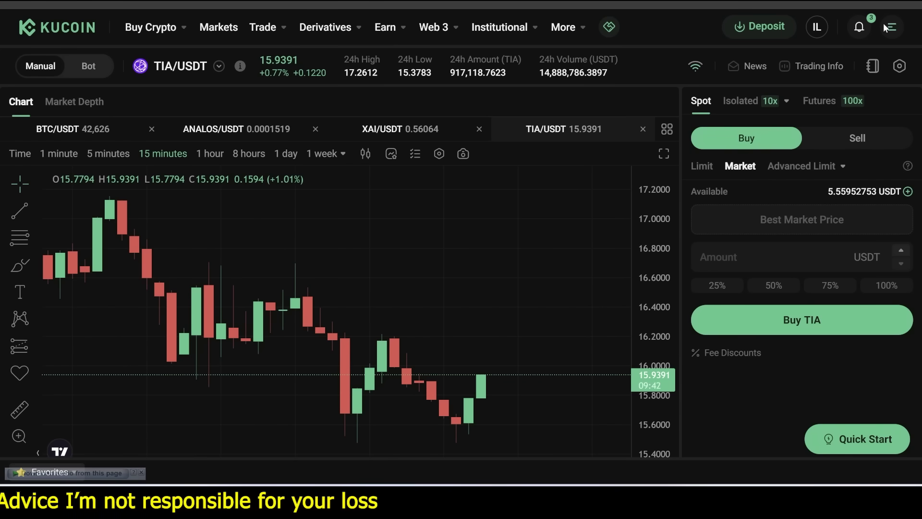
# Step: Go to the account's asset overview and open the crypto withdrawal form
pyautogui.click(817, 27)
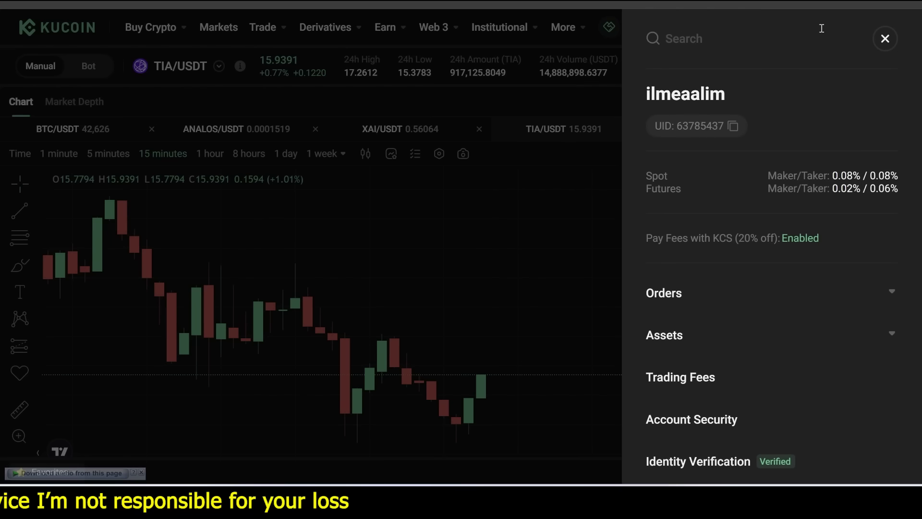
pyautogui.click(662, 342)
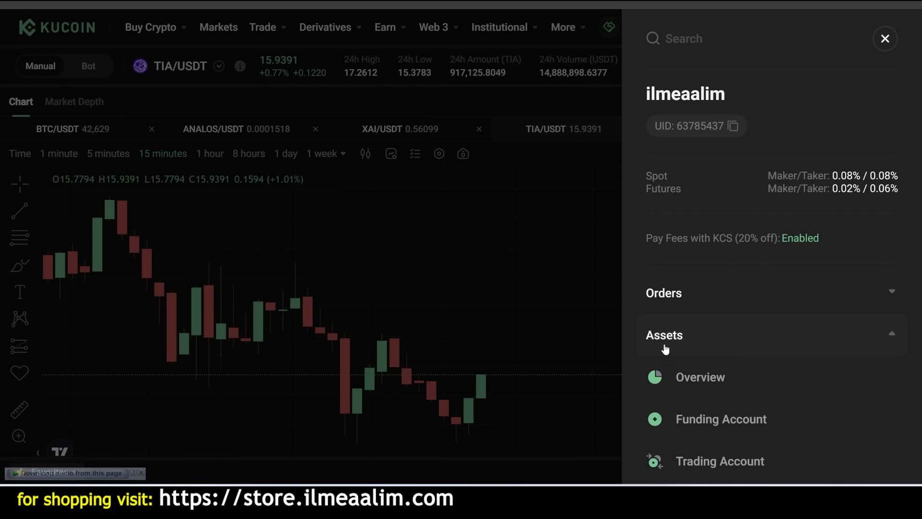
pyautogui.click(694, 379)
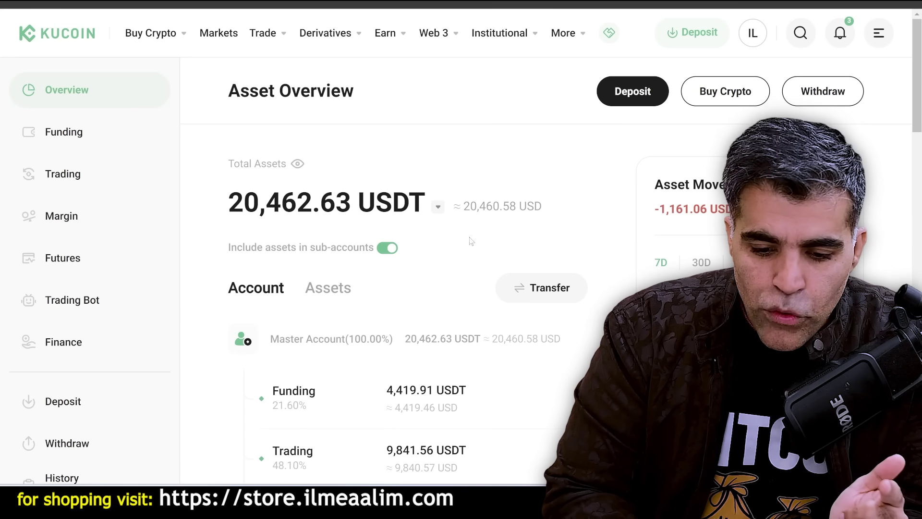
pyautogui.click(830, 93)
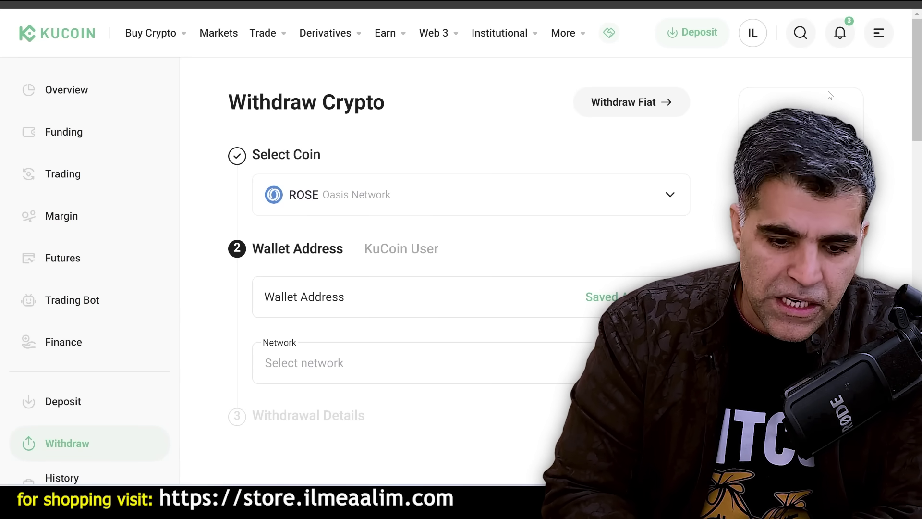
# Step: Search for tia and select TIA (Celestia) as the coin to withdraw
pyautogui.click(410, 193)
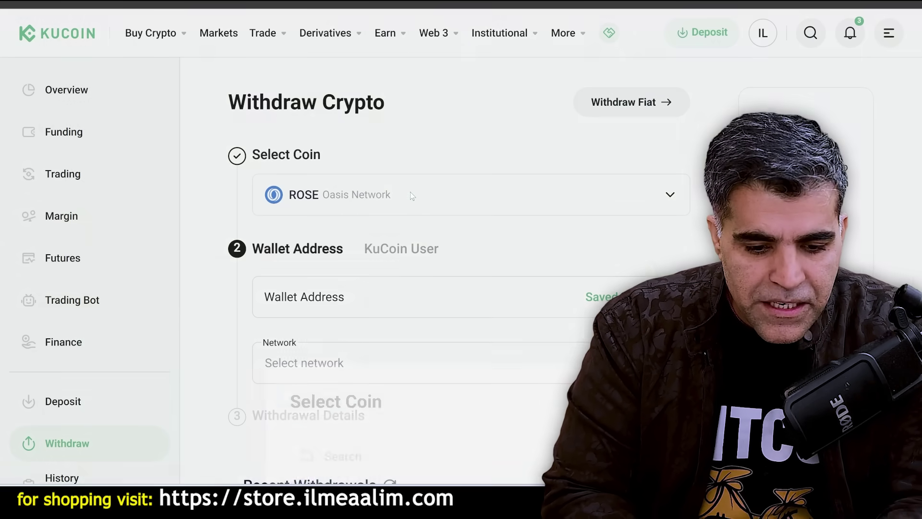
pyautogui.click(394, 139)
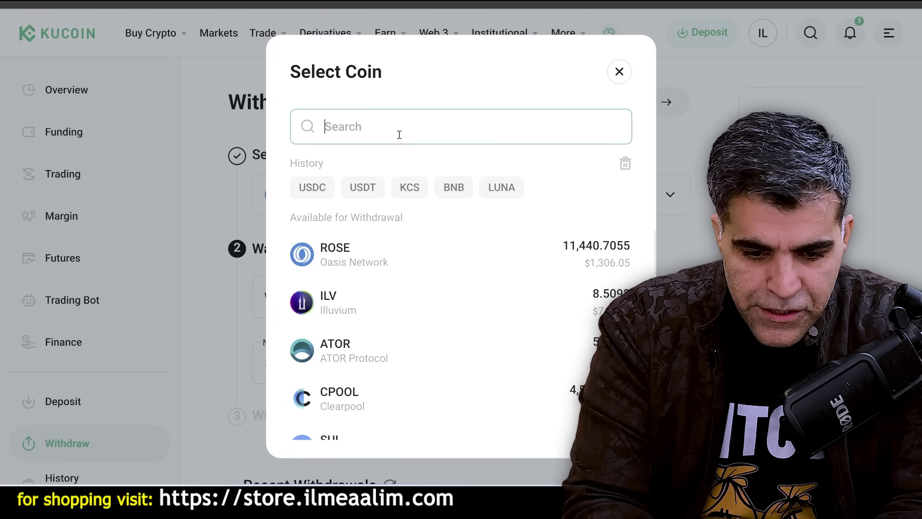
pyautogui.write('tia')
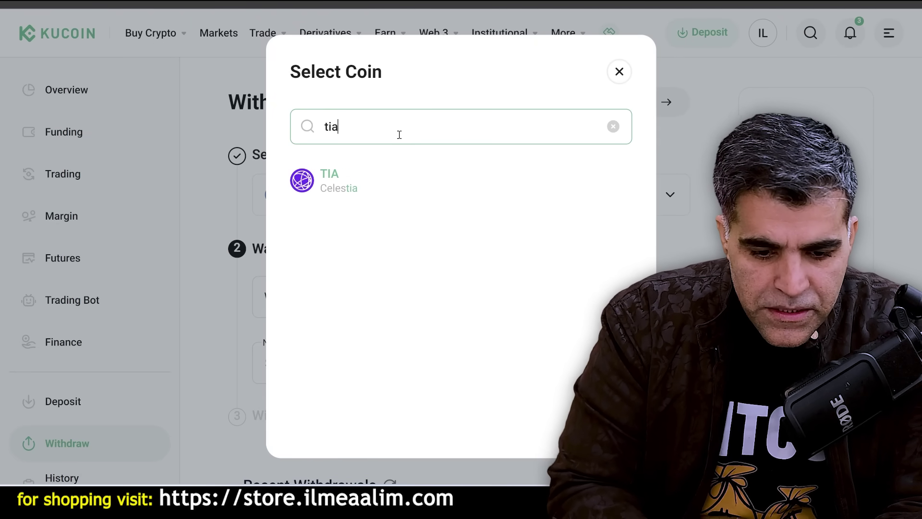
pyautogui.click(352, 179)
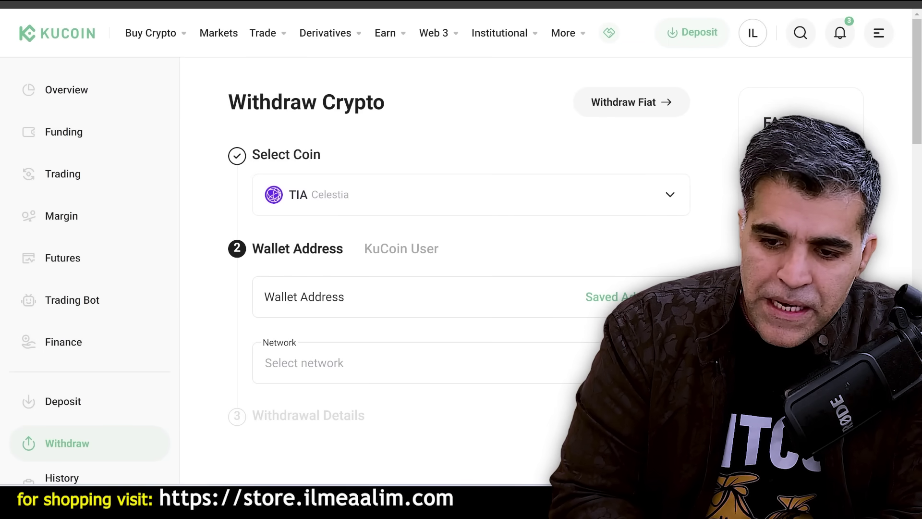
# Step: Switch to the Keplr wallet extension and copy the TIA (Celestia) wallet address
pyautogui.hotkey('alt', 'shift', 'k')
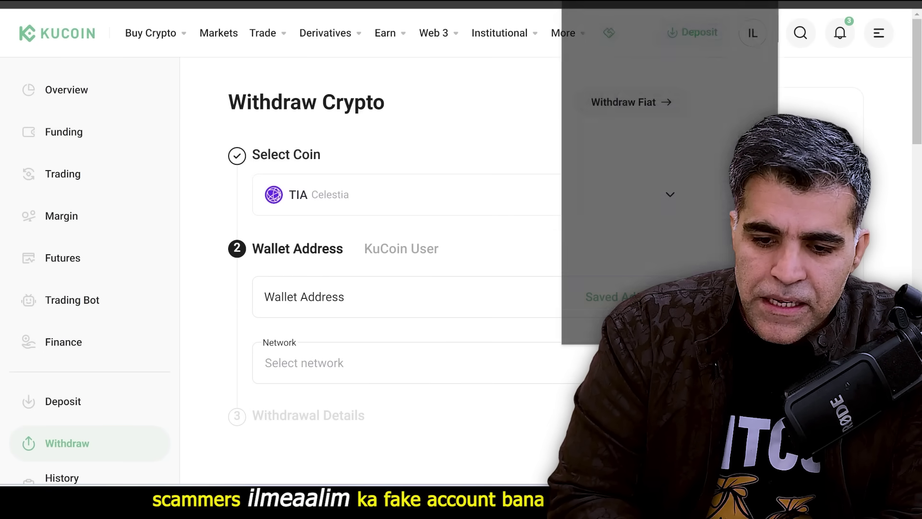
pyautogui.scroll(-3, 662, 173)
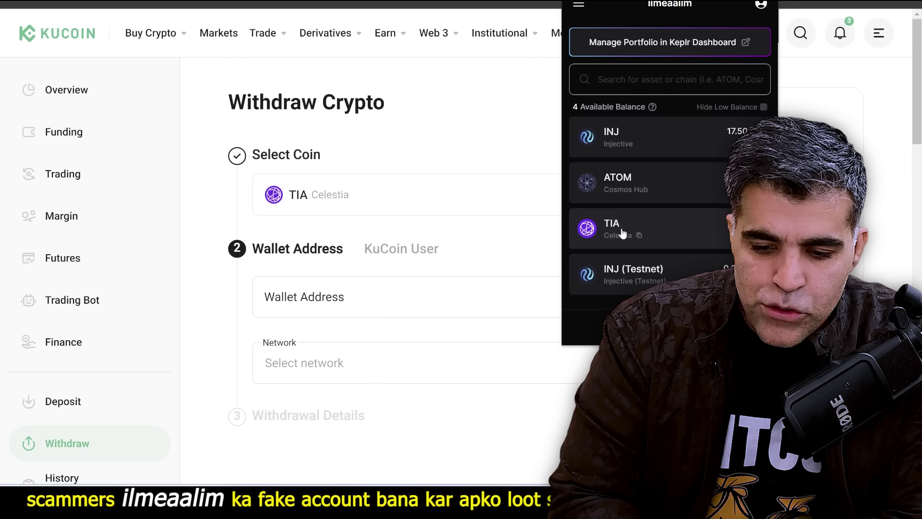
pyautogui.moveTo(639, 238)
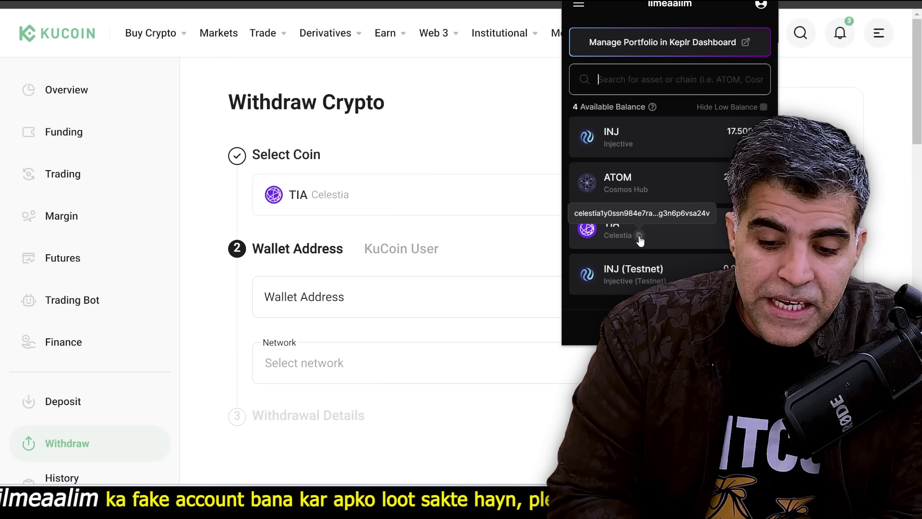
pyautogui.click(638, 237)
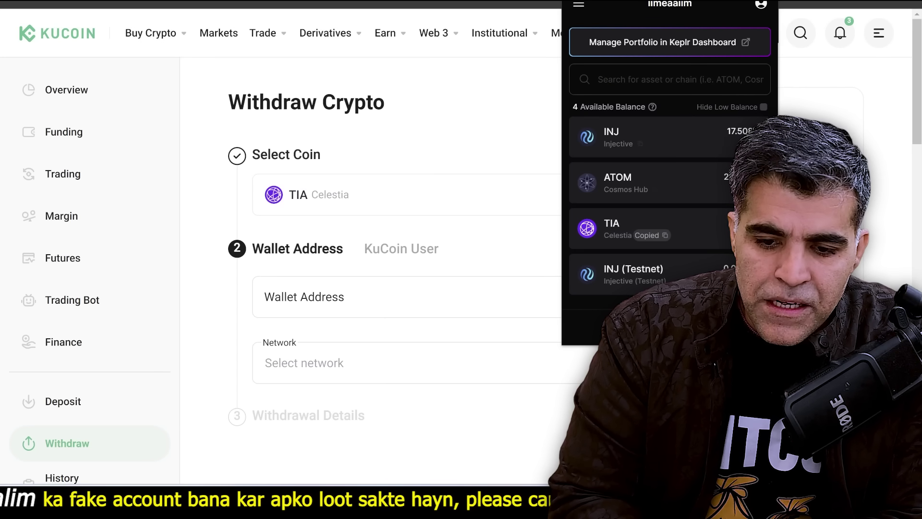
pyautogui.click(578, 6)
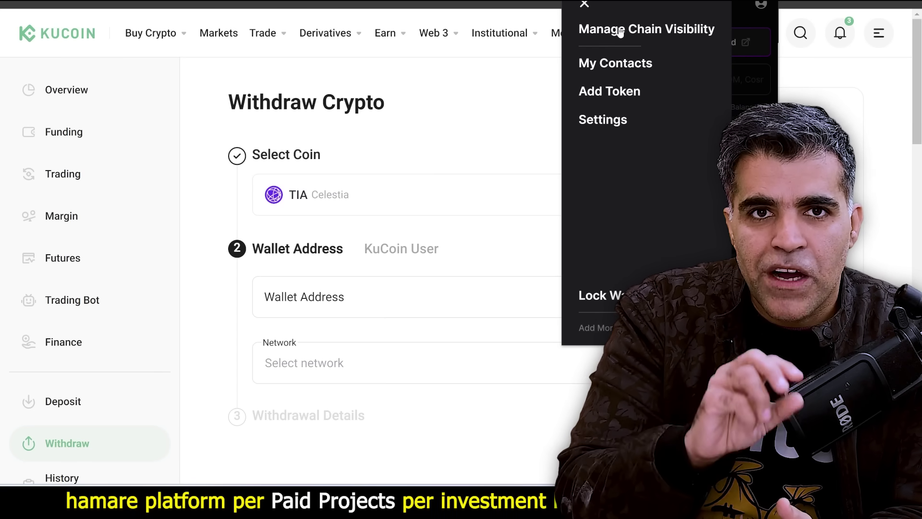
pyautogui.click(584, 5)
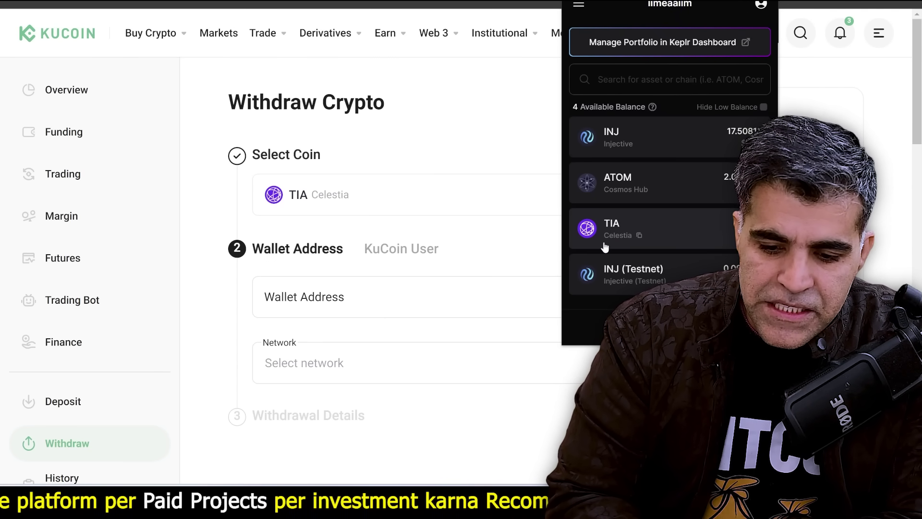
# Step: Paste the copied Celestia address as the withdrawal wallet address and select the TIA Celestia(tia) network
pyautogui.click(303, 294)
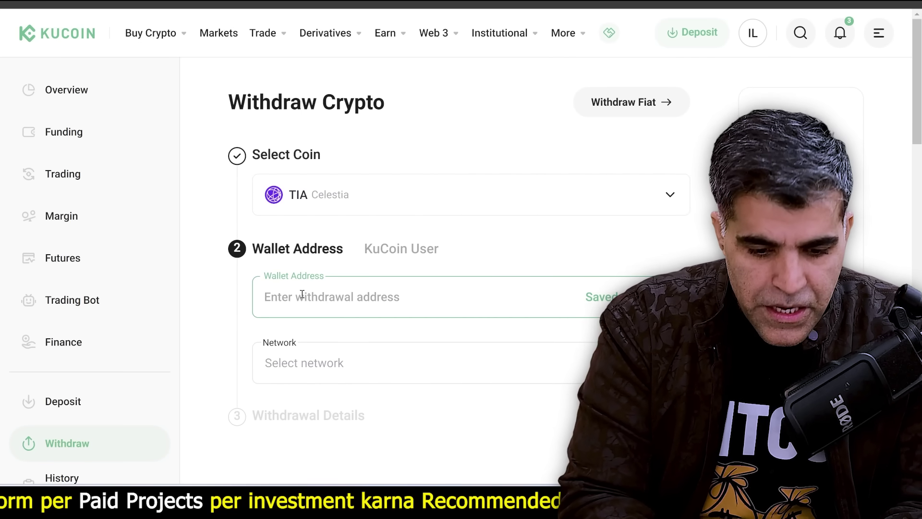
pyautogui.hotkey('ctrl', 'v')
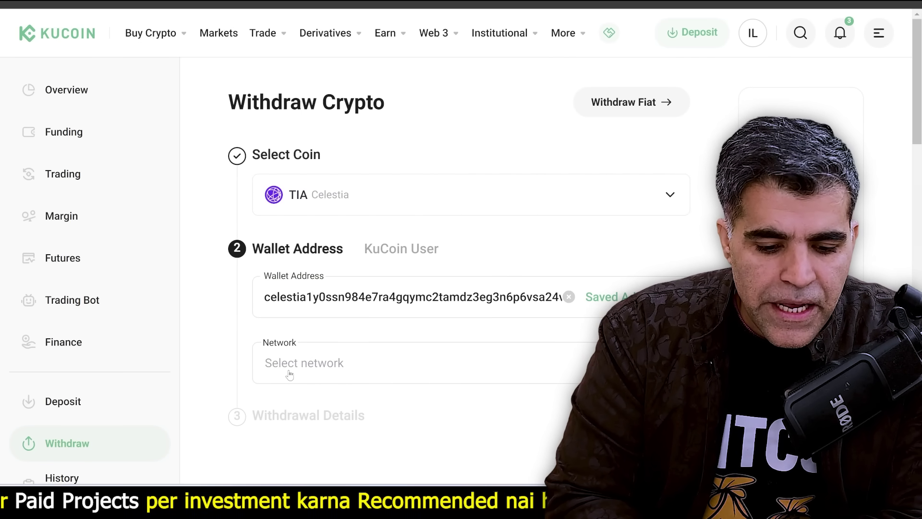
pyautogui.click(290, 375)
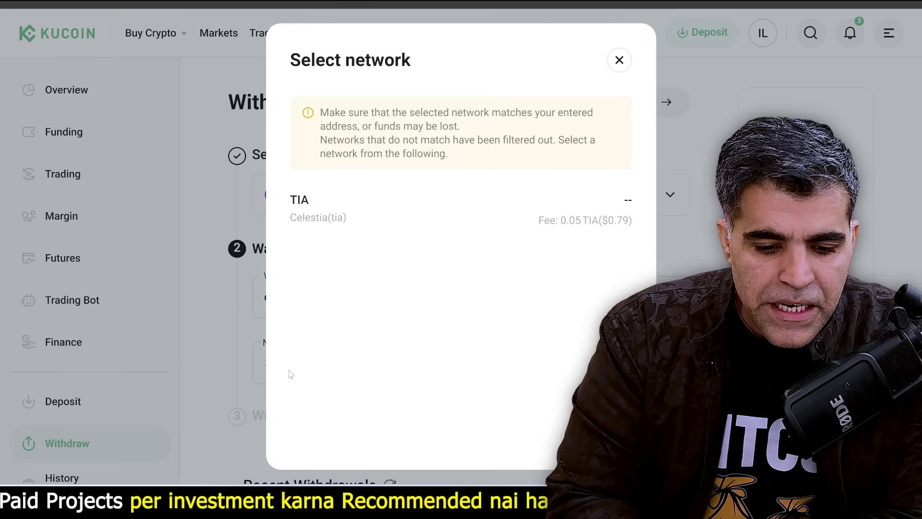
pyautogui.click(313, 221)
# Step: Review the memo requirement and the amount and source account options in the TIA withdrawal form
pyautogui.scroll(-5, 290, 335)
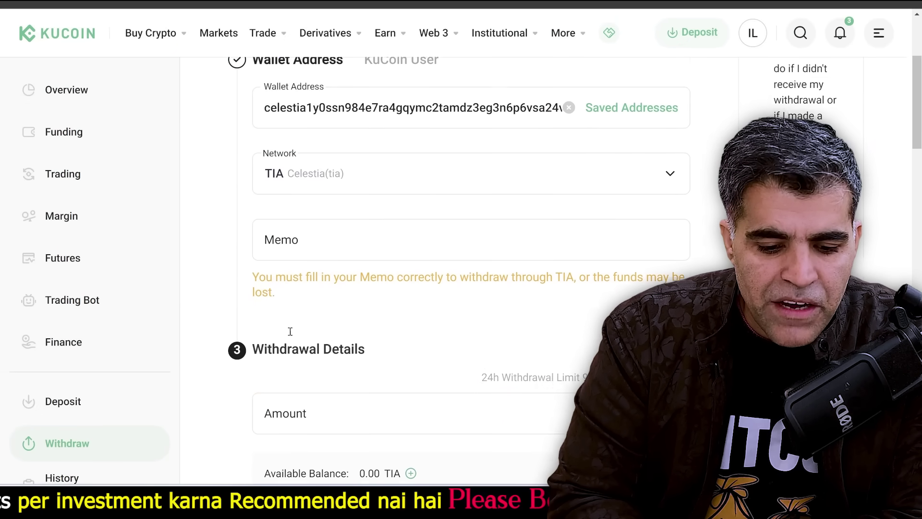
pyautogui.scroll(-3, 347, 235)
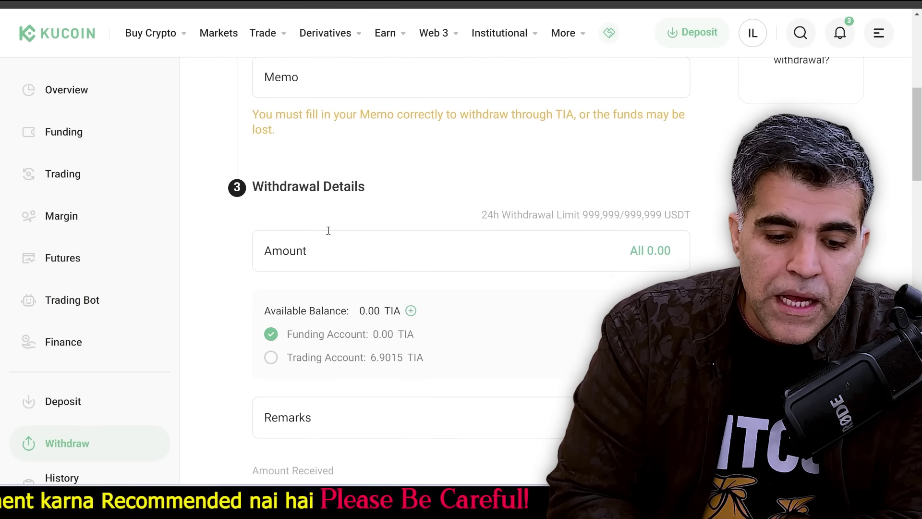
pyautogui.scroll(1, 317, 142)
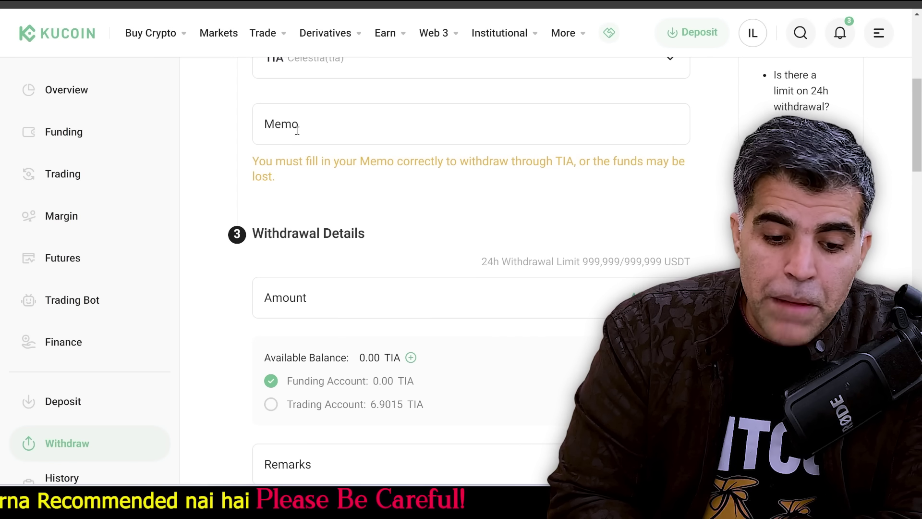
pyautogui.click(296, 130)
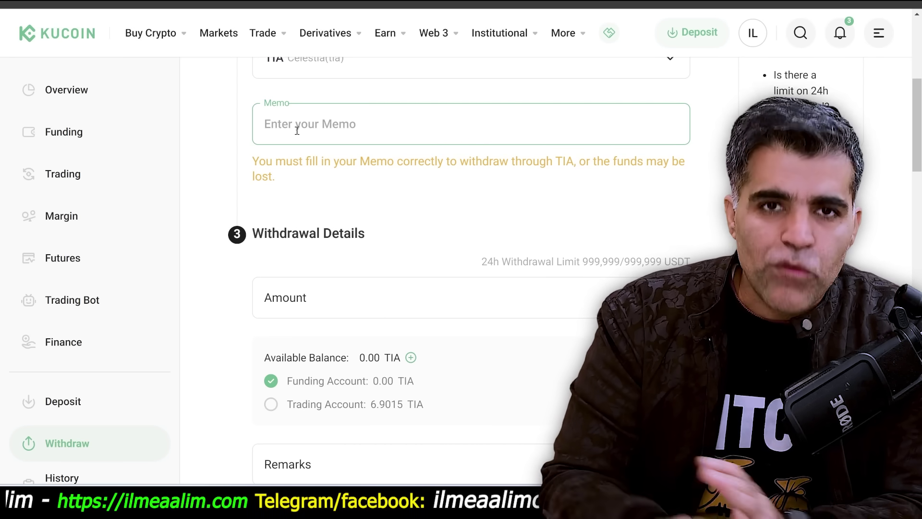
pyautogui.scroll(1, 294, 144)
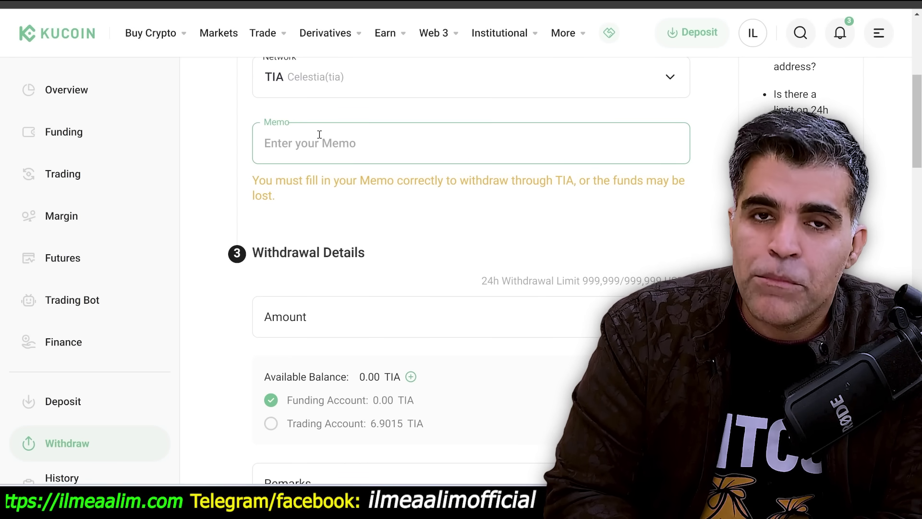
pyautogui.scroll(-5, 240, 286)
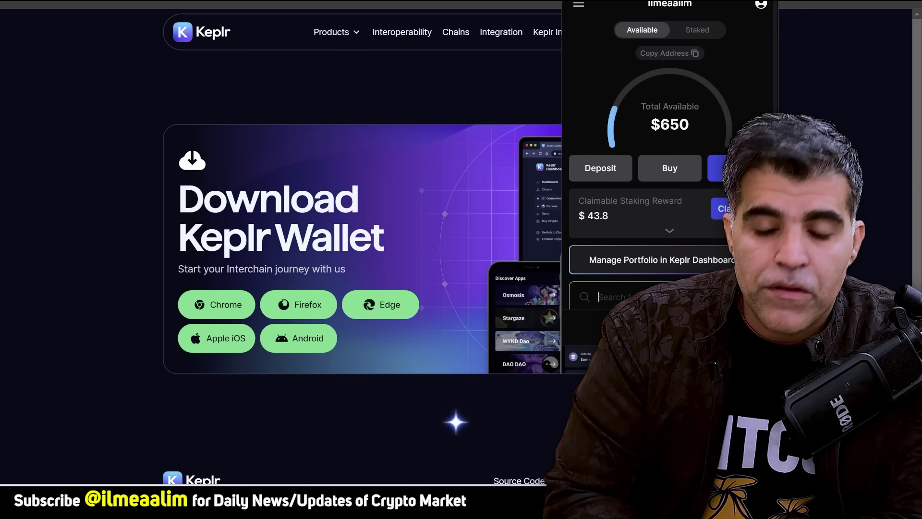
# Step: Open staking in the Keplr Dashboard from the wallet's staked assets and select Celestia as the chain to browse its validators
pyautogui.click(696, 32)
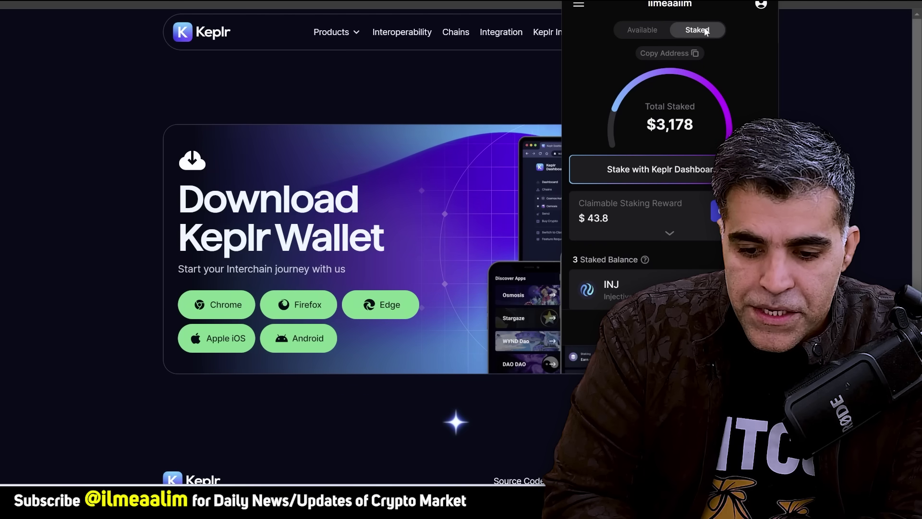
pyautogui.click(636, 176)
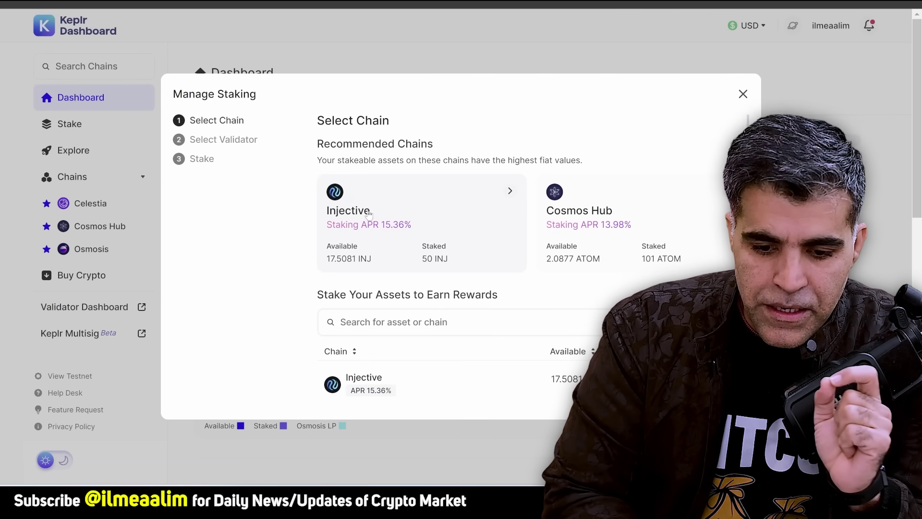
pyautogui.scroll(-4, 369, 213)
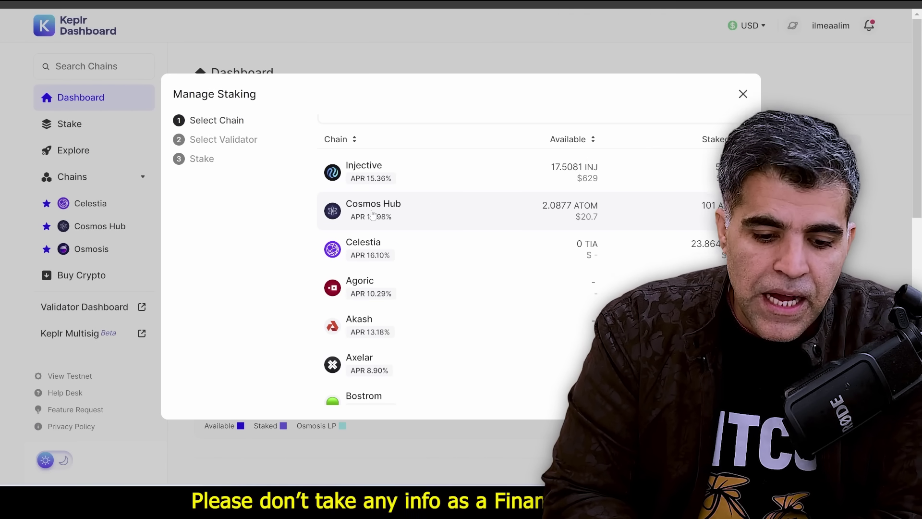
pyautogui.scroll(4, 366, 241)
pyautogui.scroll(-2, 366, 242)
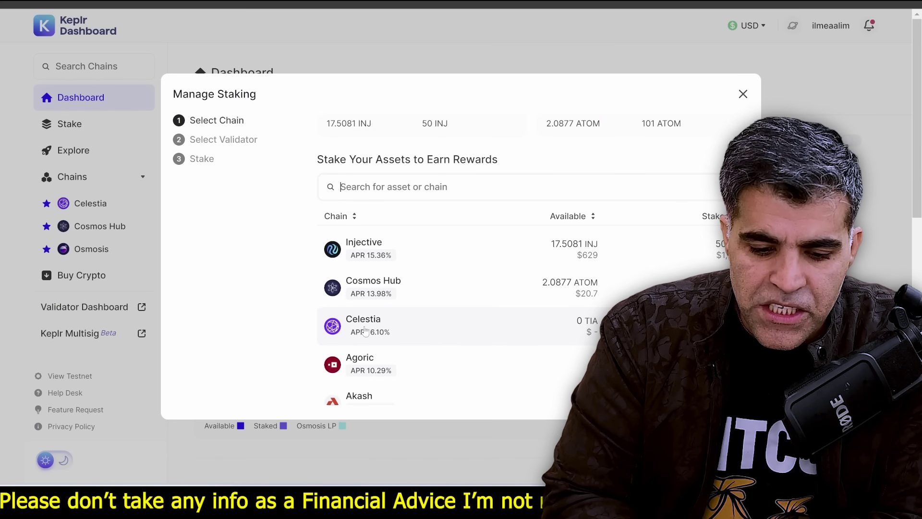
pyautogui.click(365, 331)
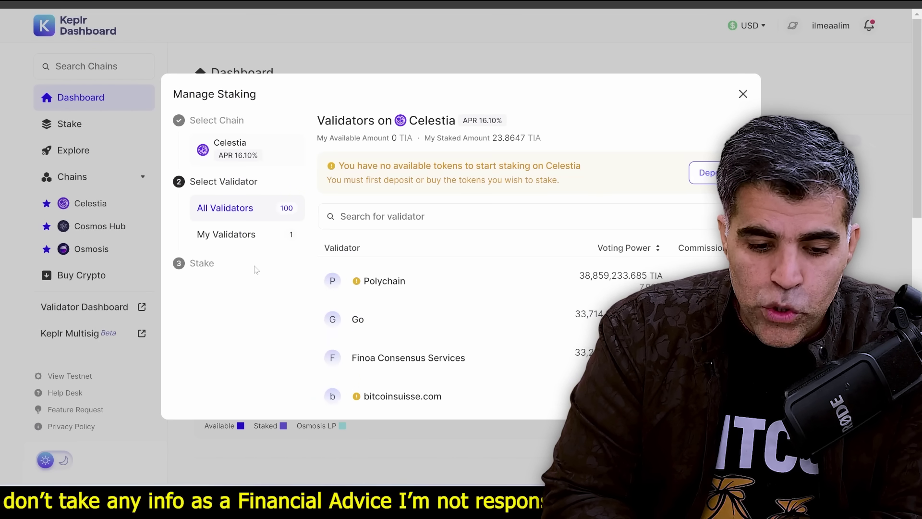
pyautogui.scroll(-2, 330, 286)
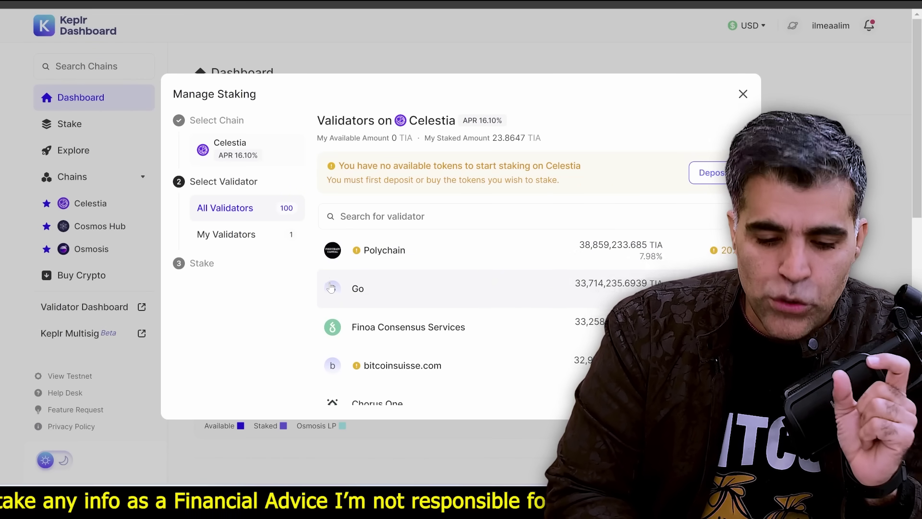
# Step: Examine the staked TIA amount and the Celestia validators' voting power and commission, and close the staking dialog
pyautogui.scroll(1, 331, 287)
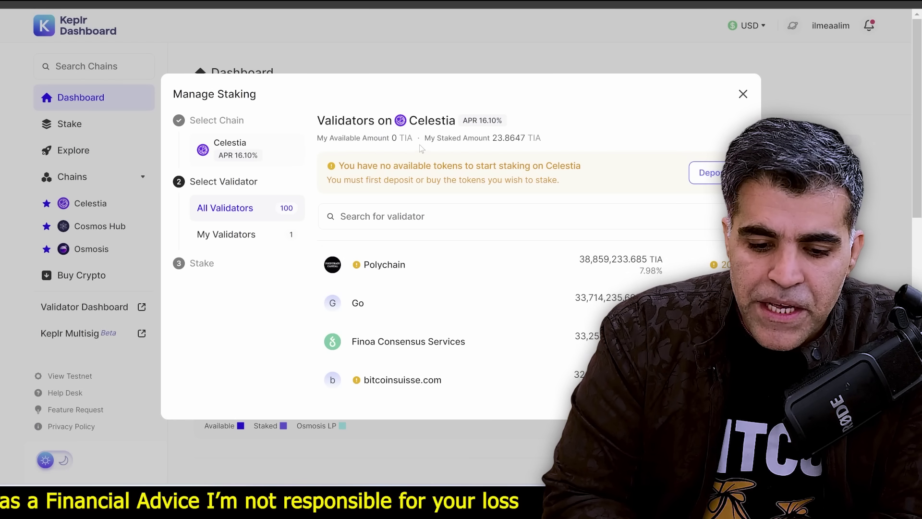
pyautogui.moveTo(425, 139); pyautogui.dragTo(513, 138)
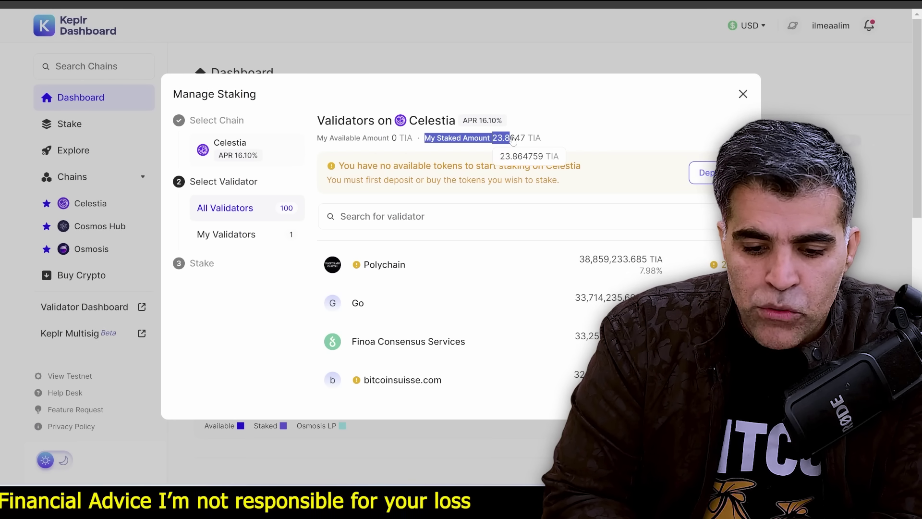
pyautogui.click(537, 138)
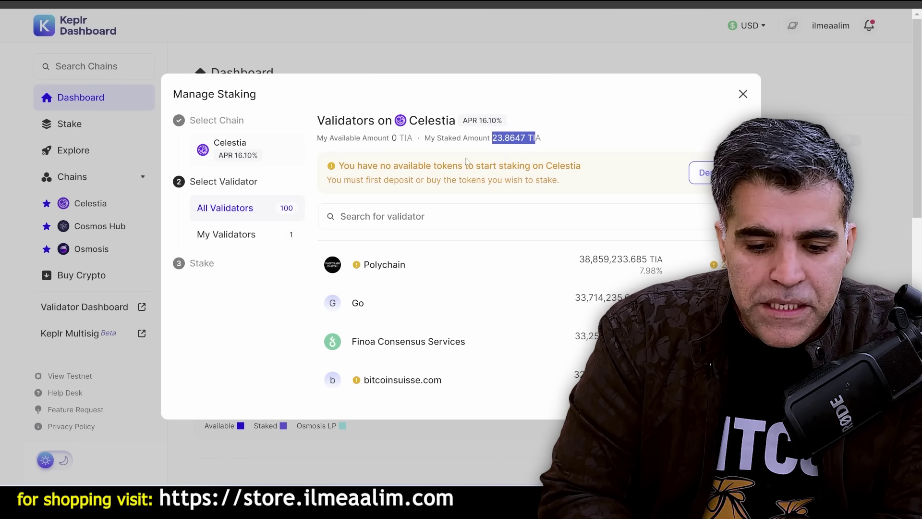
pyautogui.scroll(-1, 411, 270)
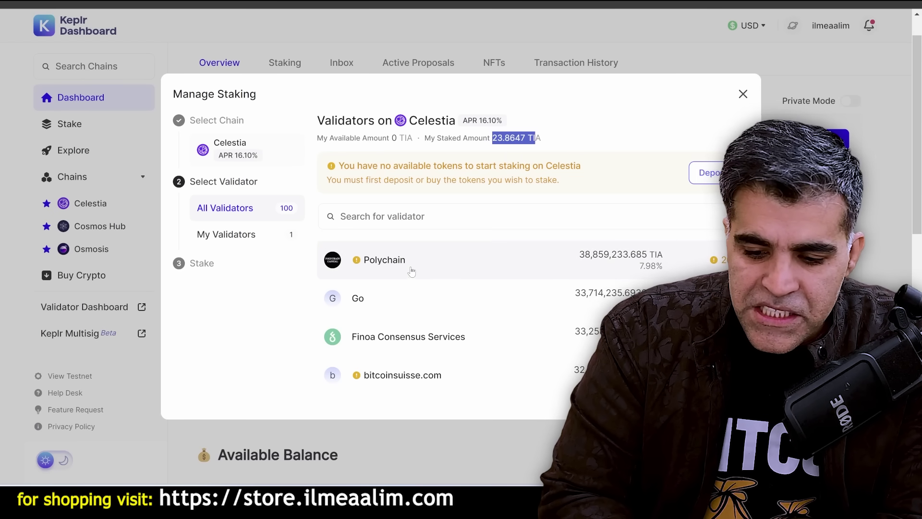
pyautogui.scroll(1, 412, 271)
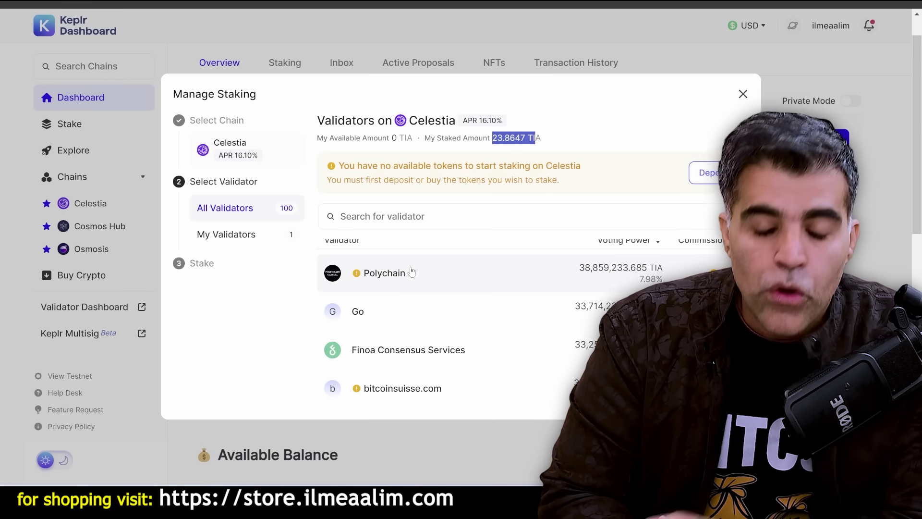
pyautogui.scroll(1, 411, 271)
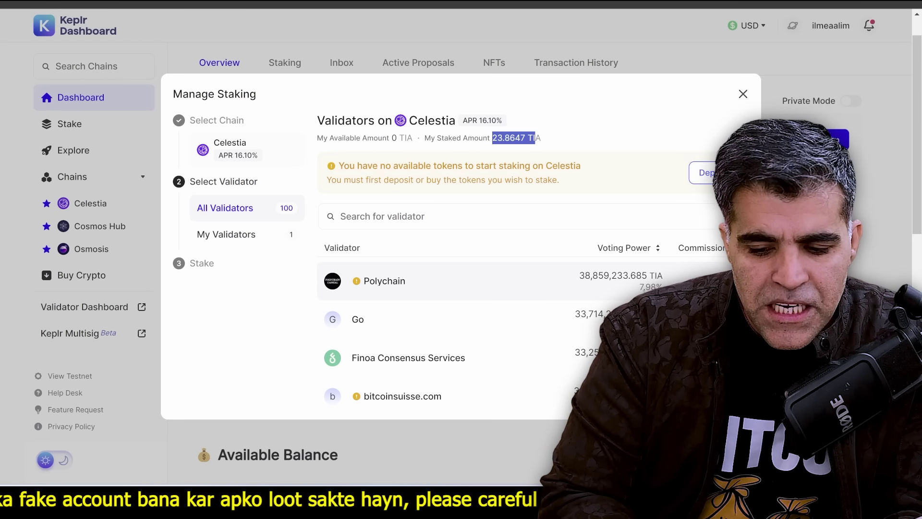
pyautogui.scroll(-1, 638, 294)
pyautogui.scroll(-4, 639, 295)
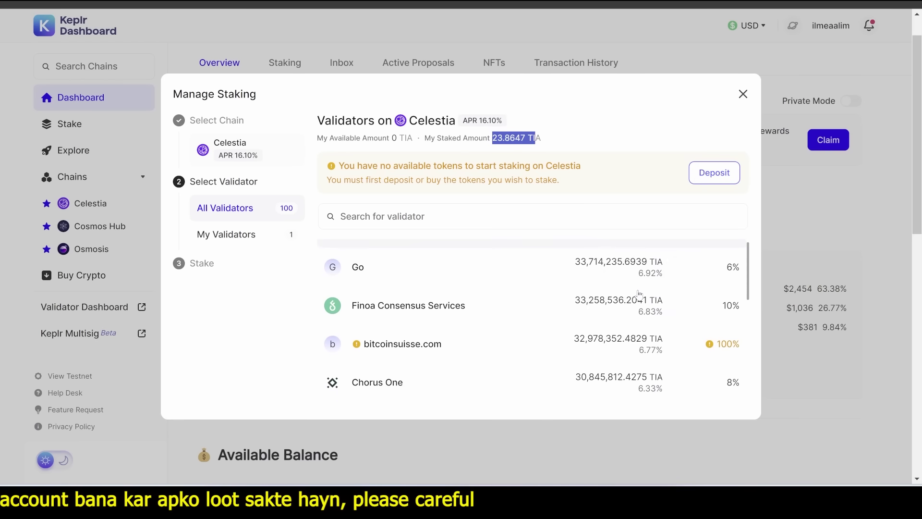
pyautogui.scroll(-5, 639, 295)
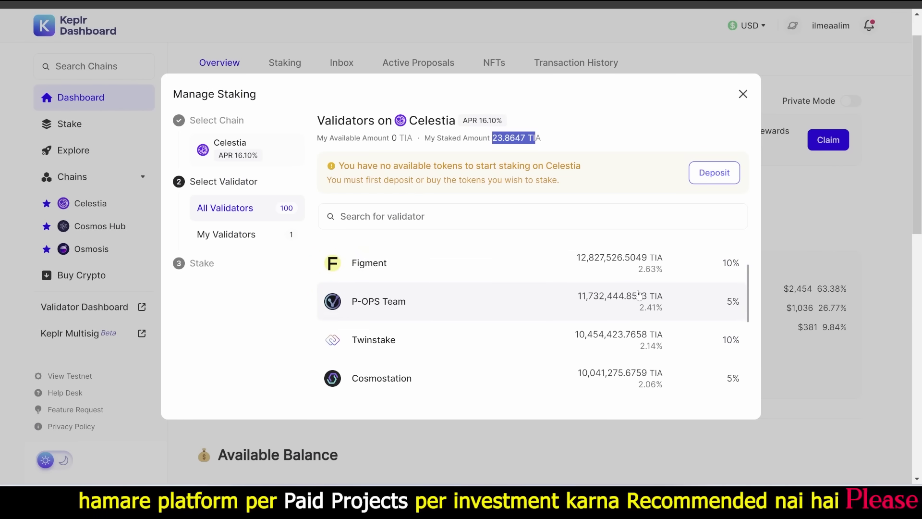
pyautogui.scroll(8, 639, 294)
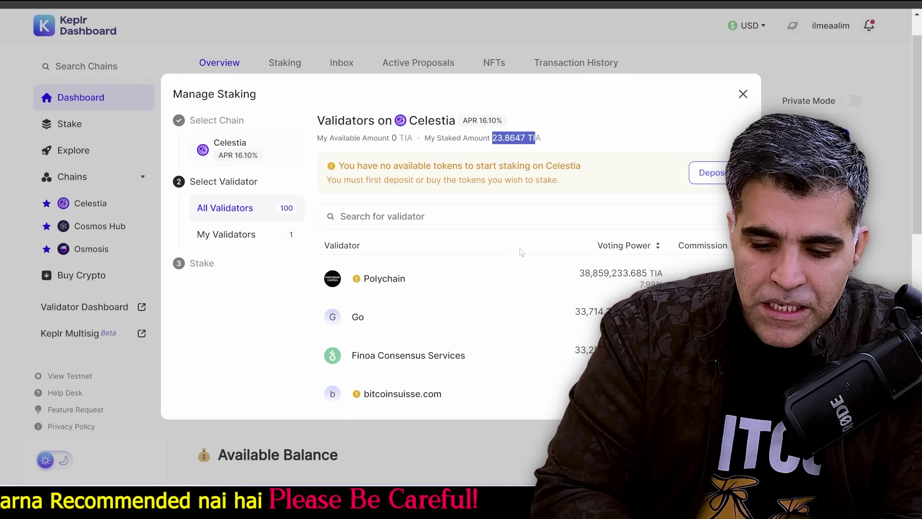
pyautogui.scroll(-1, 516, 264)
pyautogui.scroll(-2, 516, 266)
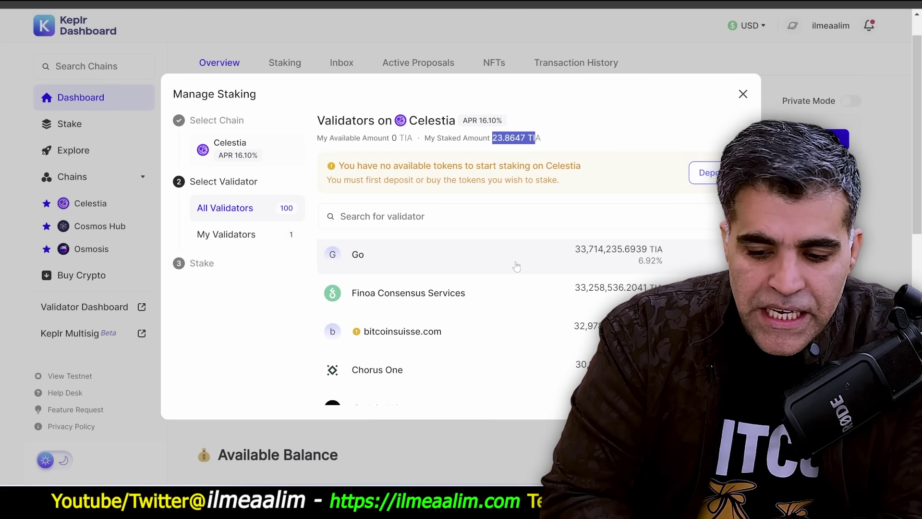
pyautogui.scroll(-1, 516, 265)
pyautogui.scroll(-3, 516, 266)
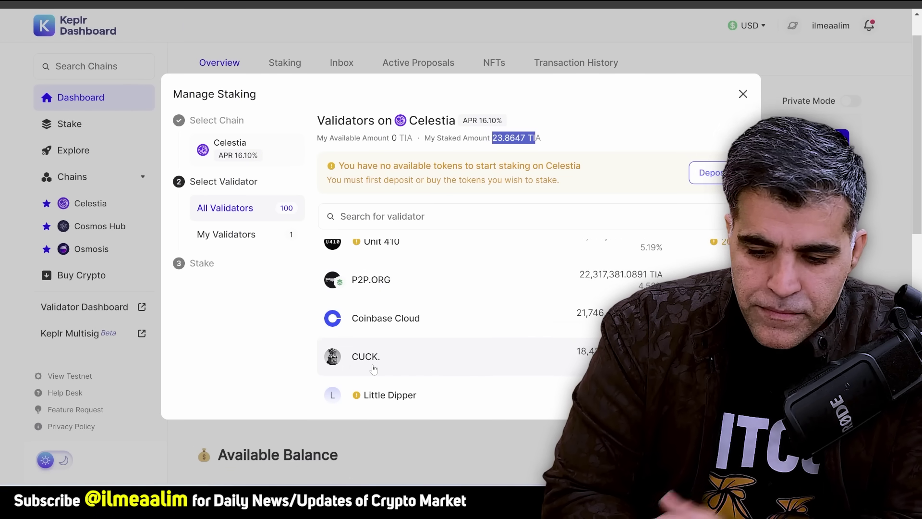
pyautogui.scroll(-1, 373, 369)
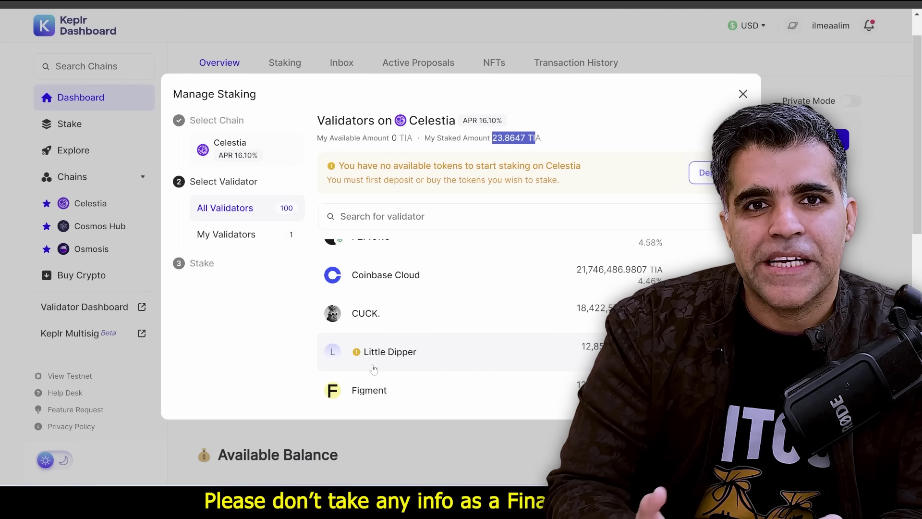
pyautogui.click(743, 95)
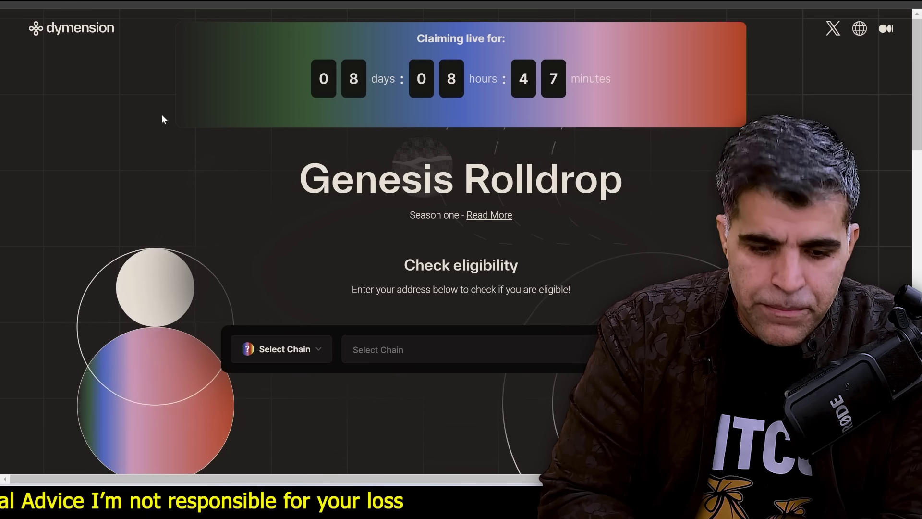
# Step: On Dymension's Genesis Rolldrop page, select the Celestia chain, paste the copied wallet address and check its airdrop eligibility
pyautogui.scroll(-4, 165, 128)
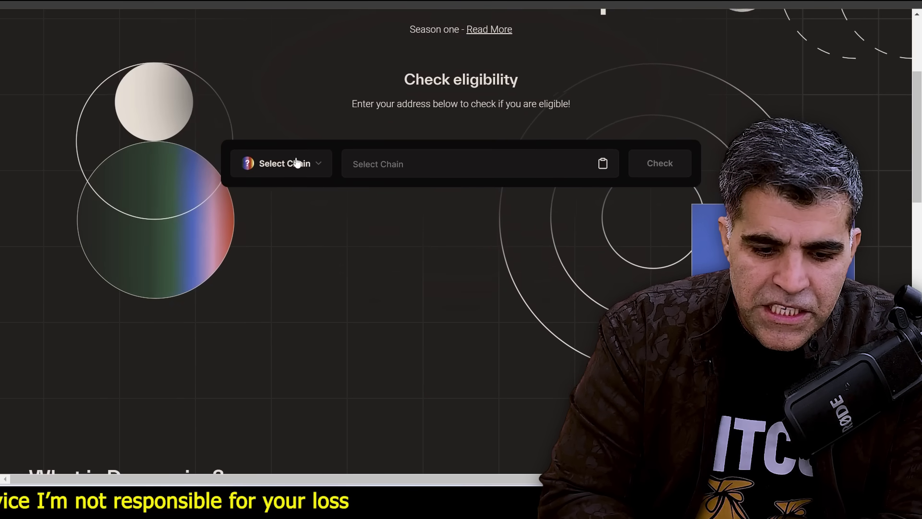
pyautogui.click(296, 164)
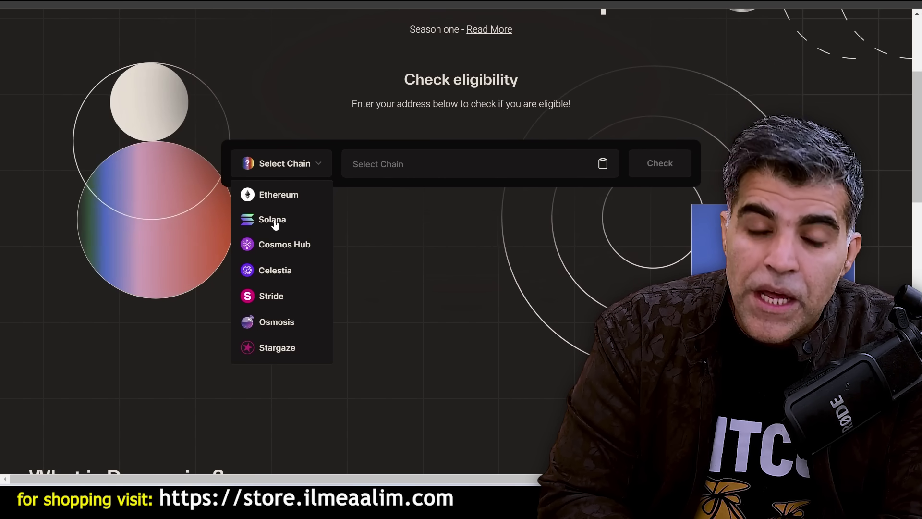
pyautogui.click(283, 273)
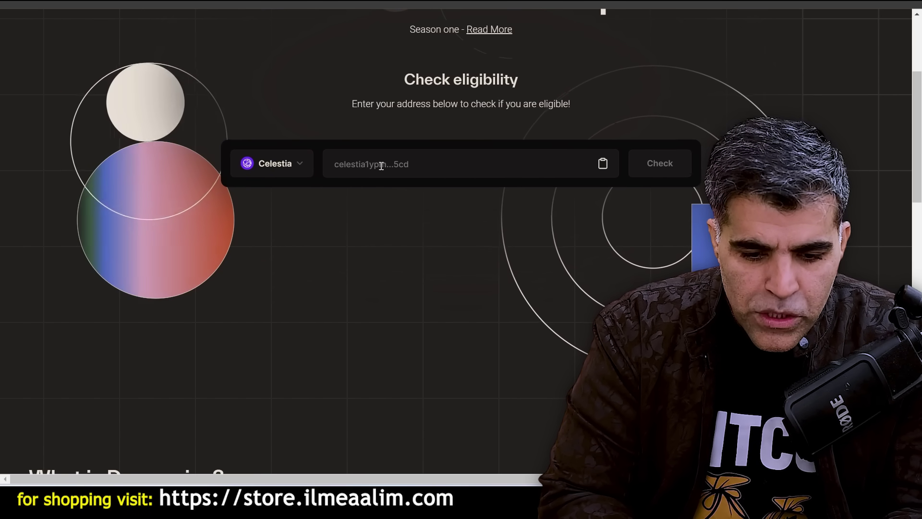
pyautogui.click(602, 163)
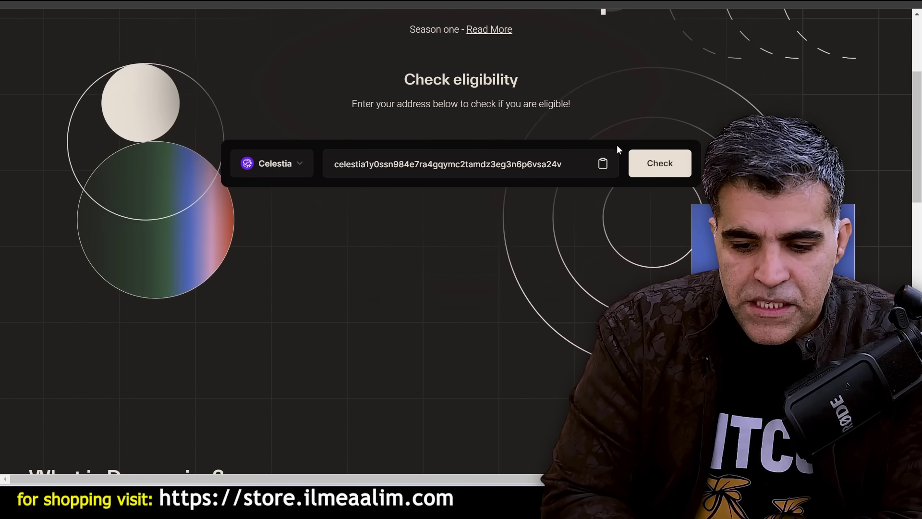
pyautogui.click(652, 163)
pyautogui.scroll(-1, 652, 163)
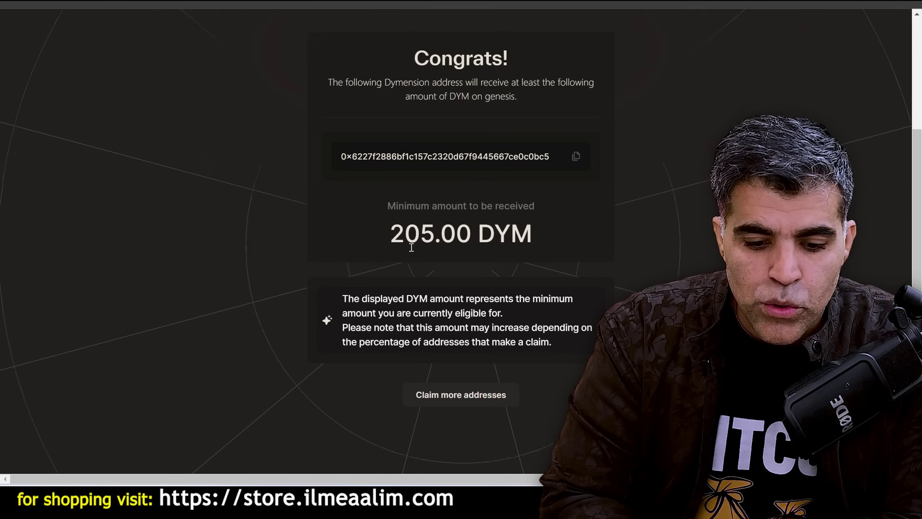
pyautogui.scroll(3, 480, 240)
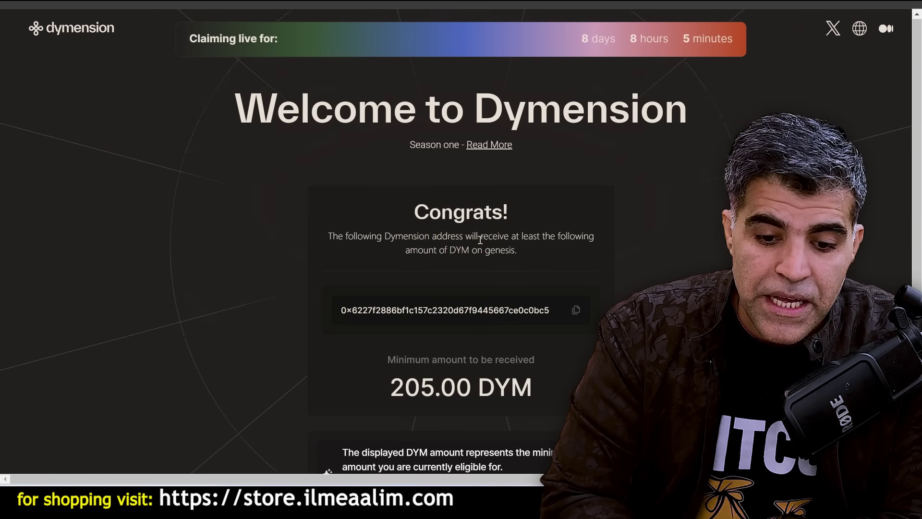
pyautogui.hscroll(1, 511, 137)
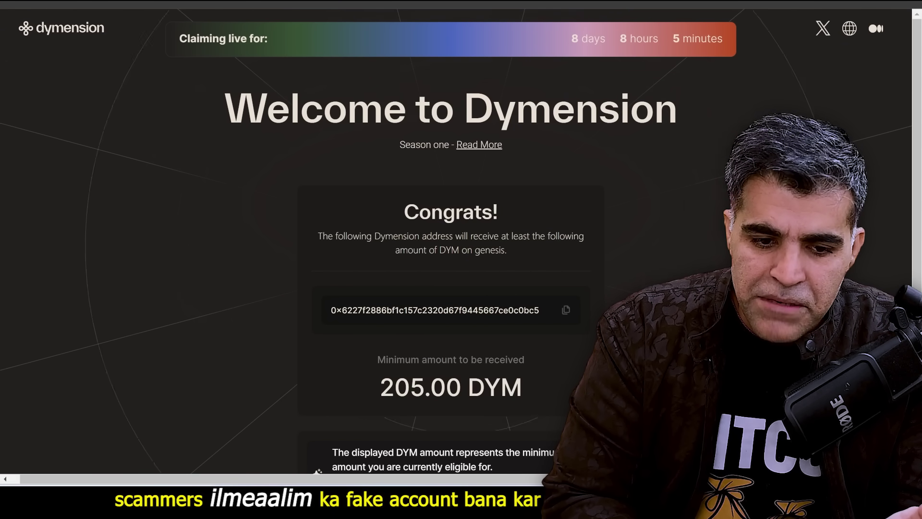
# Step: Switch to the MilkyWay liquid staking website for TIA
pyautogui.click(260, 2)
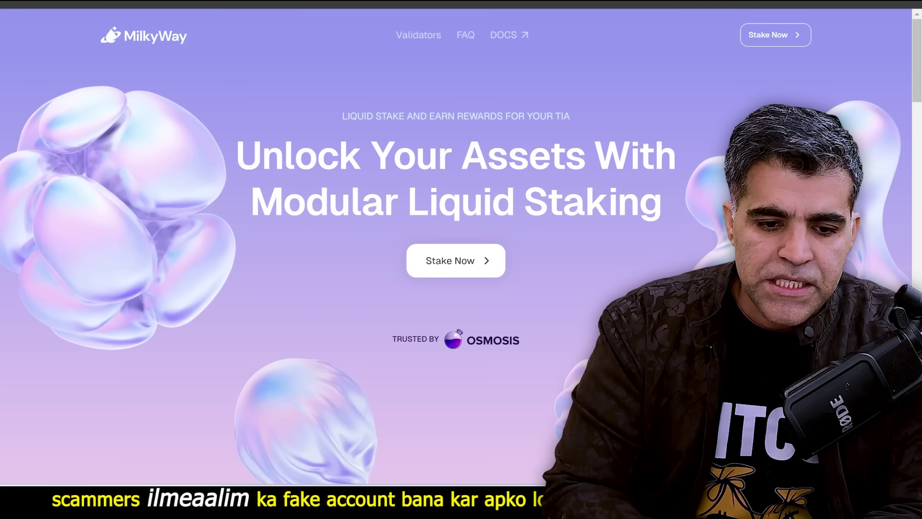